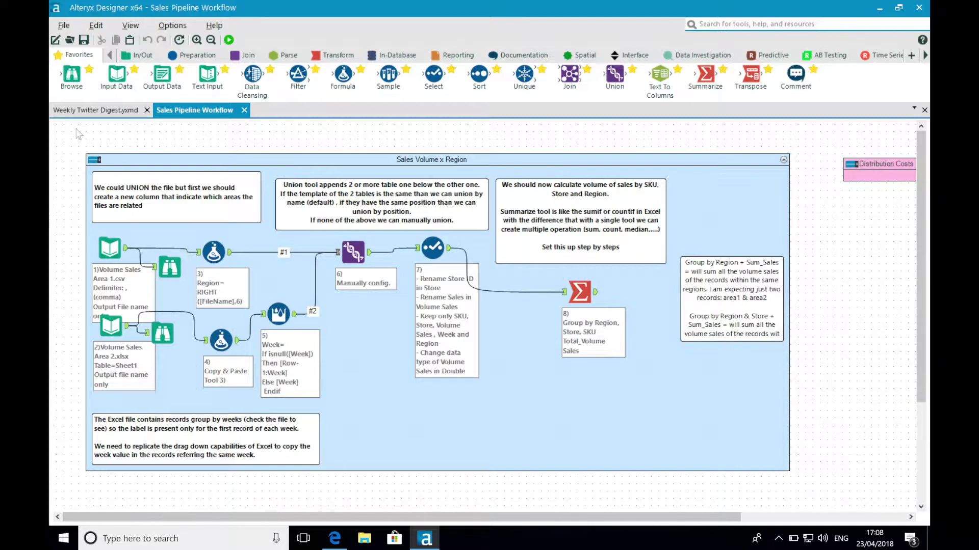
# Bring up the workflow save options and dismiss them without saving.
pyautogui.click(63, 25)
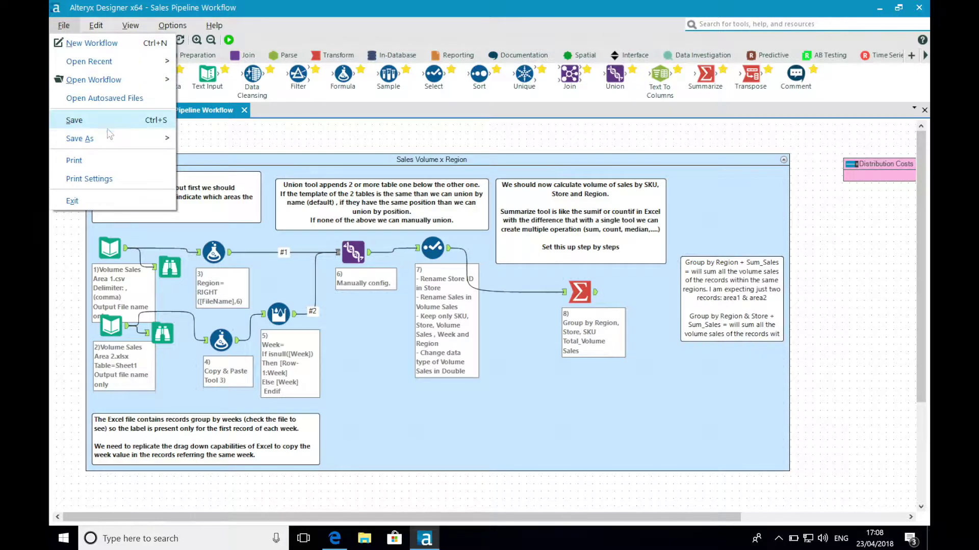
pyautogui.moveTo(107, 139)
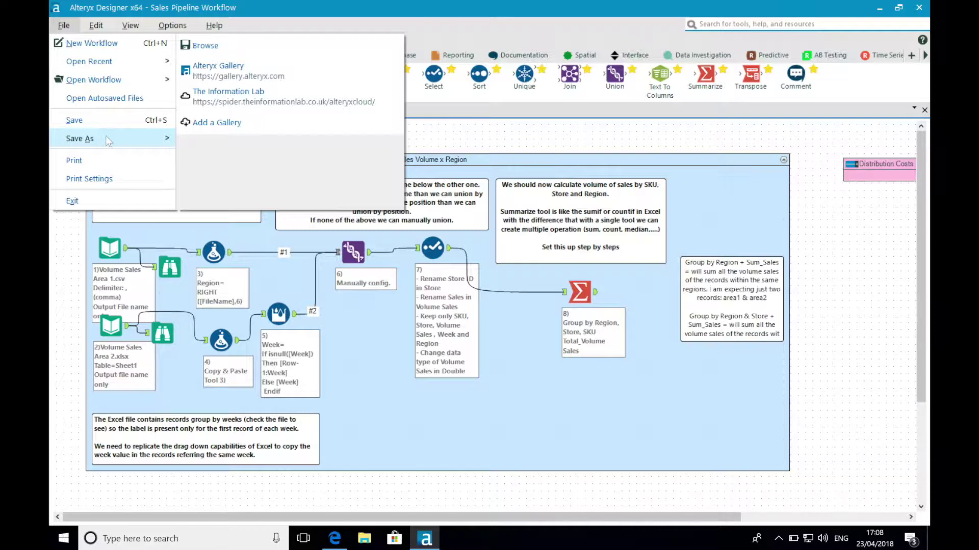
pyautogui.click(499, 142)
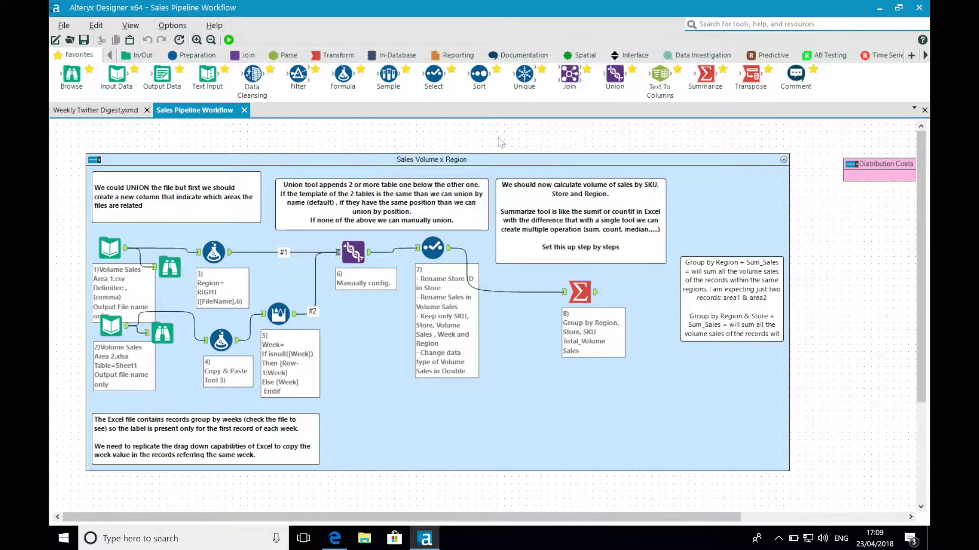
# Export Sales Pipeline Workflow as a .yxzp package including both sales data files.
pyautogui.click(176, 26)
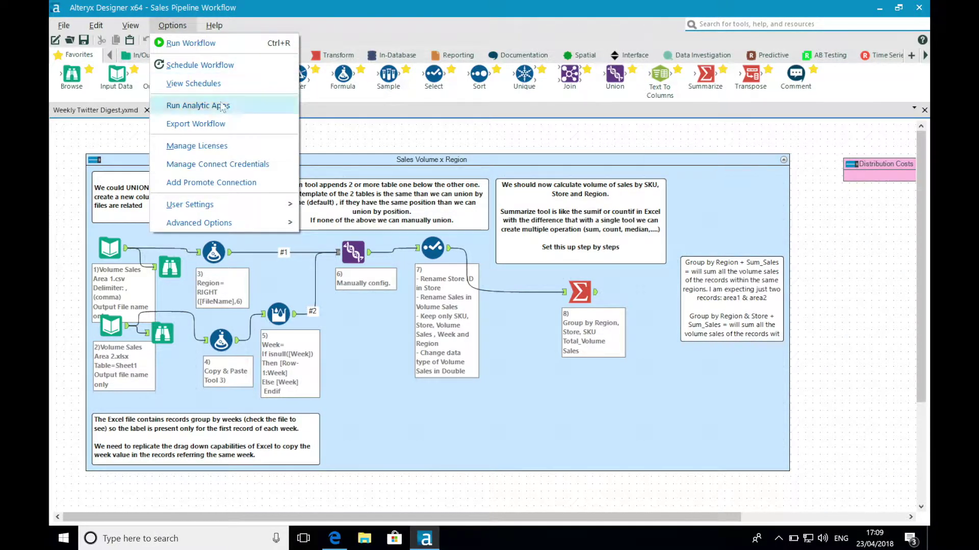
pyautogui.click(221, 125)
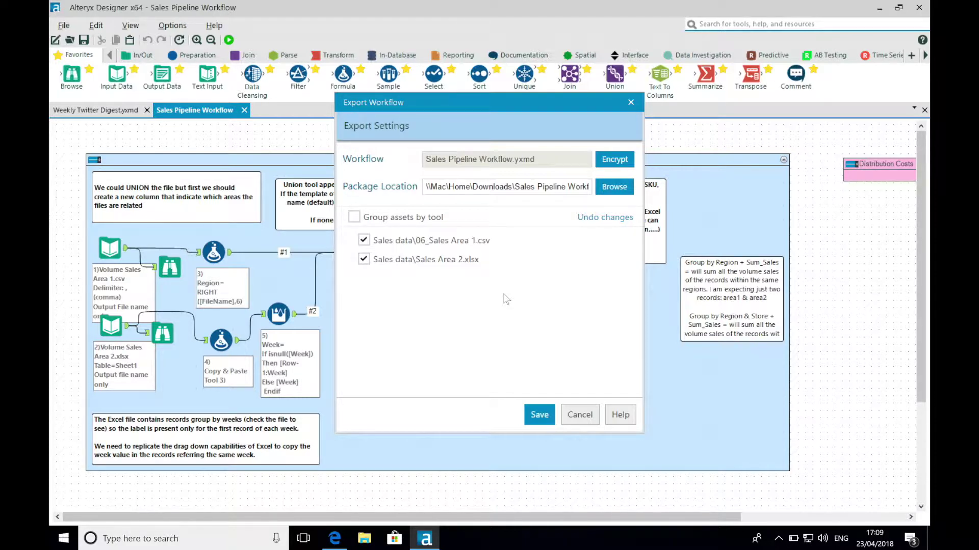
pyautogui.click(537, 415)
pyautogui.moveTo(531, 260); pyautogui.dragTo(518, 248)
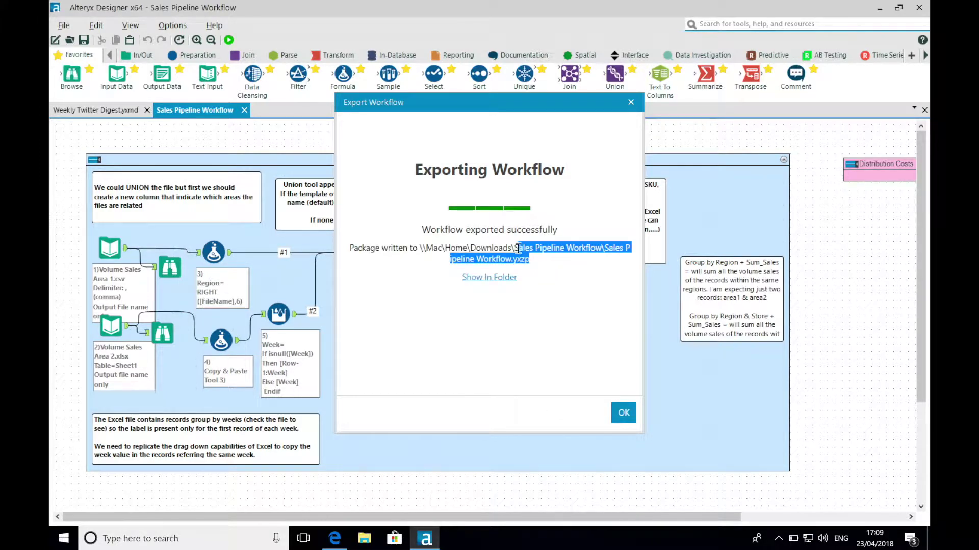
pyautogui.click(555, 329)
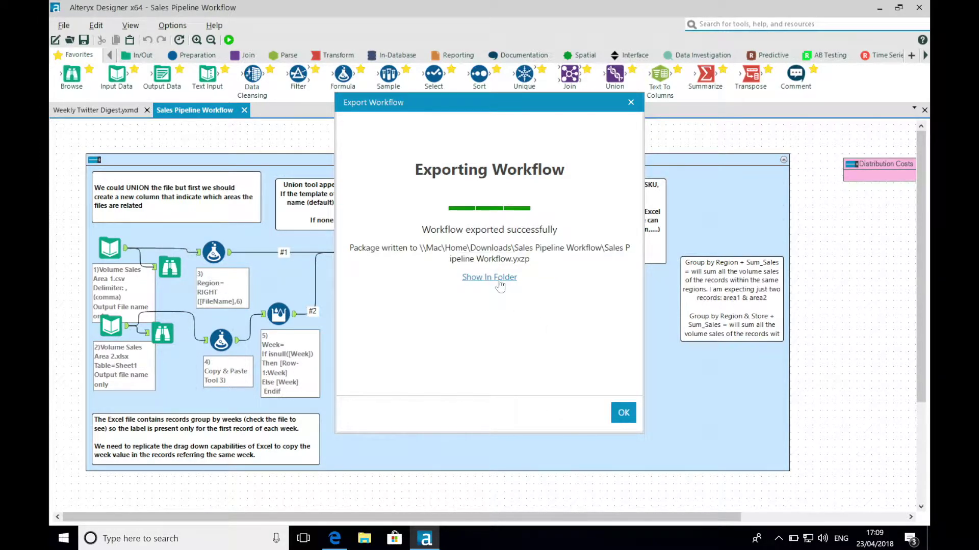
# Show the exported package in its folder and open Sales Pipeline Workflow.yxzp.
pyautogui.click(500, 280)
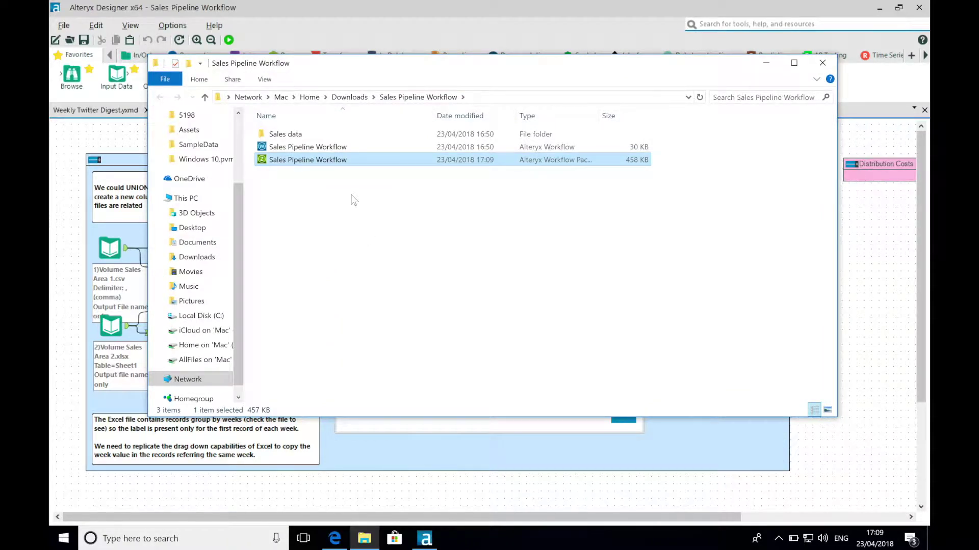
pyautogui.doubleClick(336, 161)
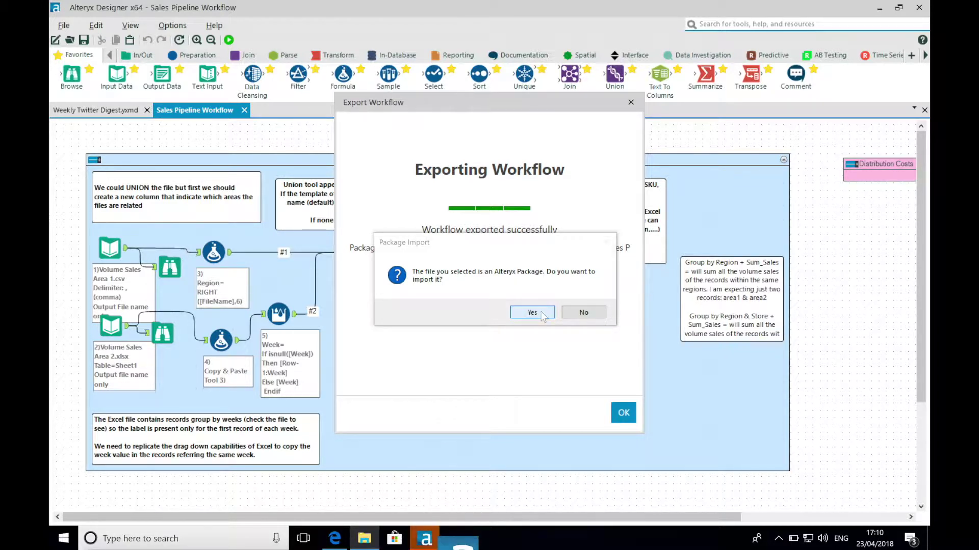
# Confirm and import the Sales Pipeline Workflow package, then close the imported .yxmd copy.
pyautogui.click(541, 314)
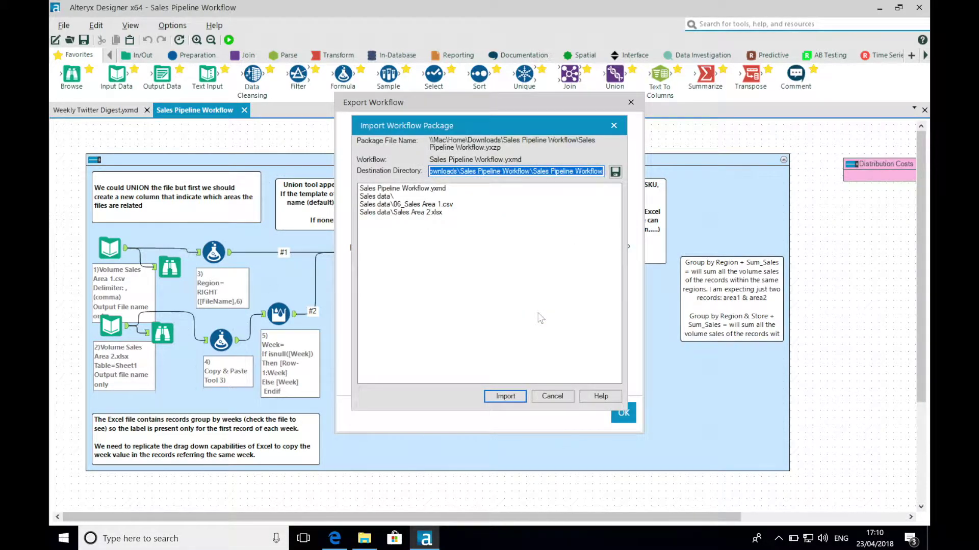
pyautogui.click(520, 400)
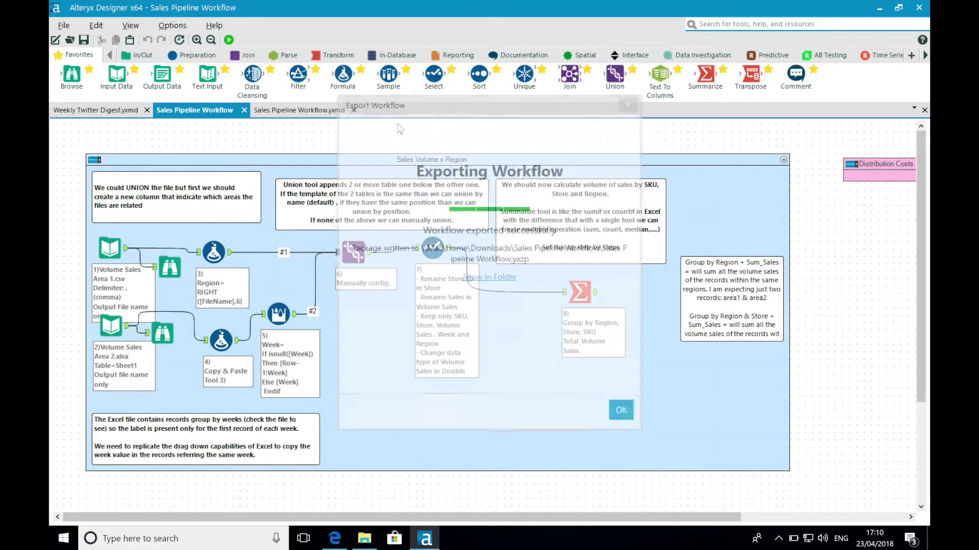
pyautogui.click(354, 110)
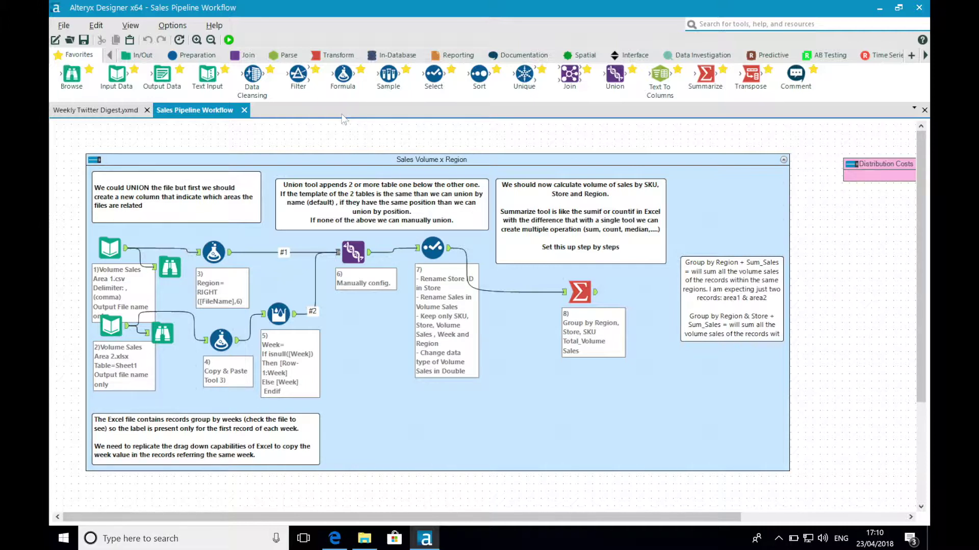
# Open the workflow Options menu.
pyautogui.click(172, 25)
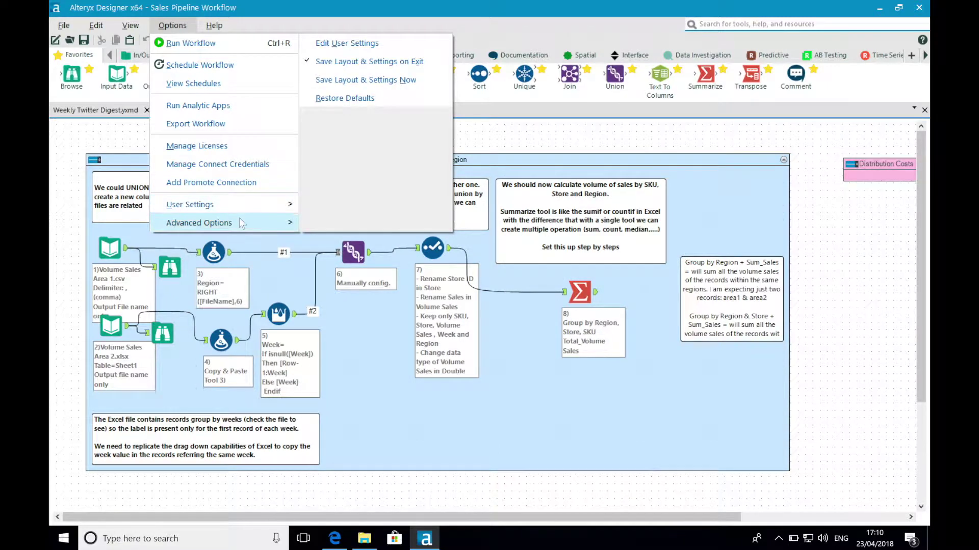
pyautogui.moveTo(239, 220)
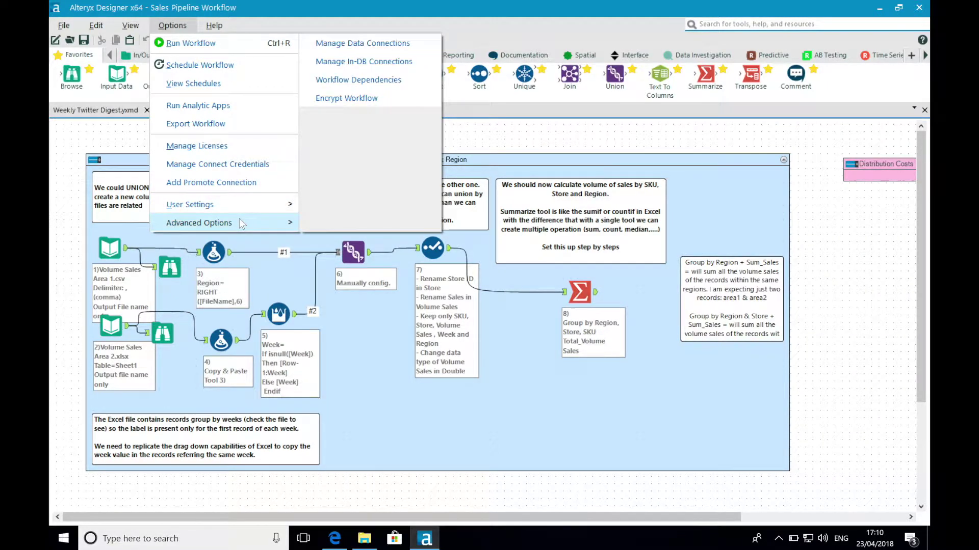
pyautogui.click(346, 82)
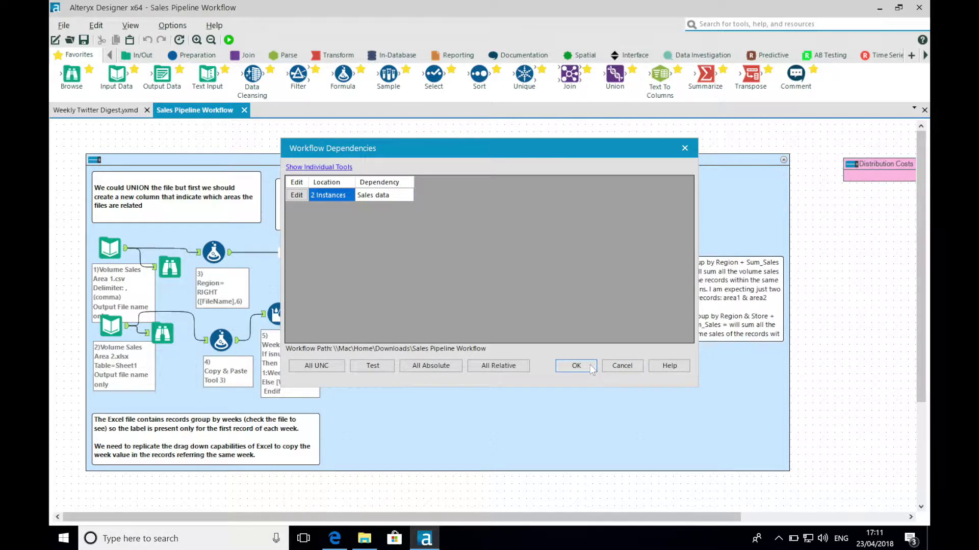
pyautogui.click(589, 365)
pyautogui.click(115, 140)
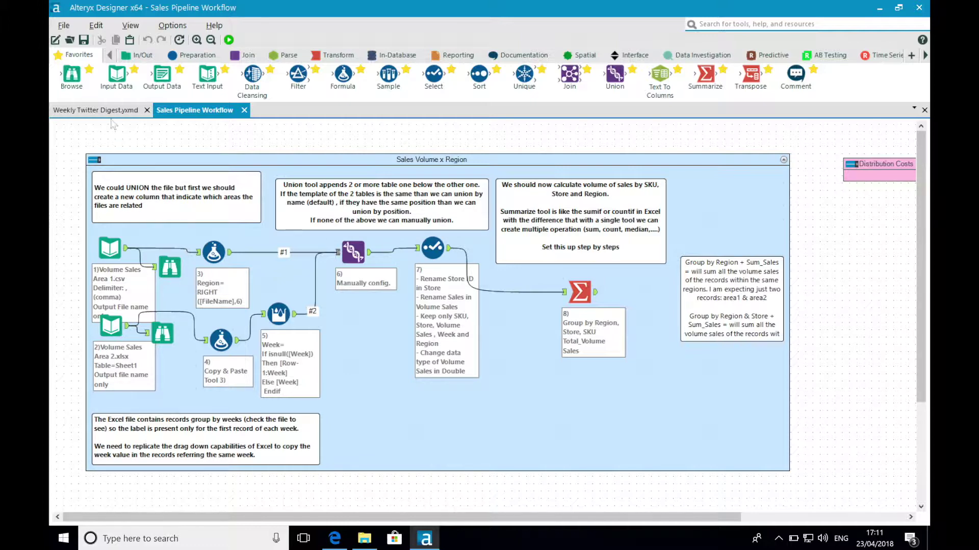
# Switch to the Weekly Twitter Digest.yxmd workflow and bring up its save options.
pyautogui.click(112, 112)
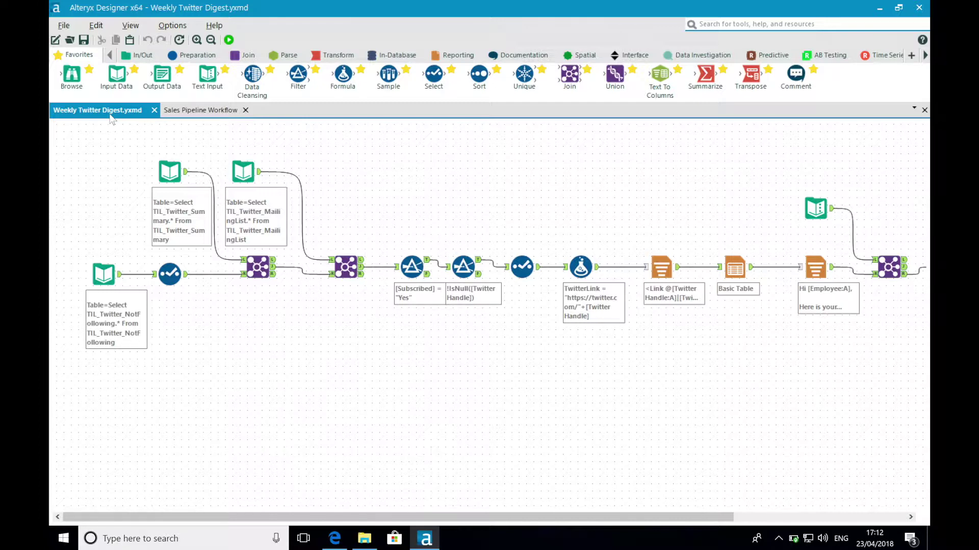
pyautogui.click(64, 25)
# Save Weekly Twitter Digest to The Information Lab gallery with managed assets and view it online.
pyautogui.moveTo(123, 139)
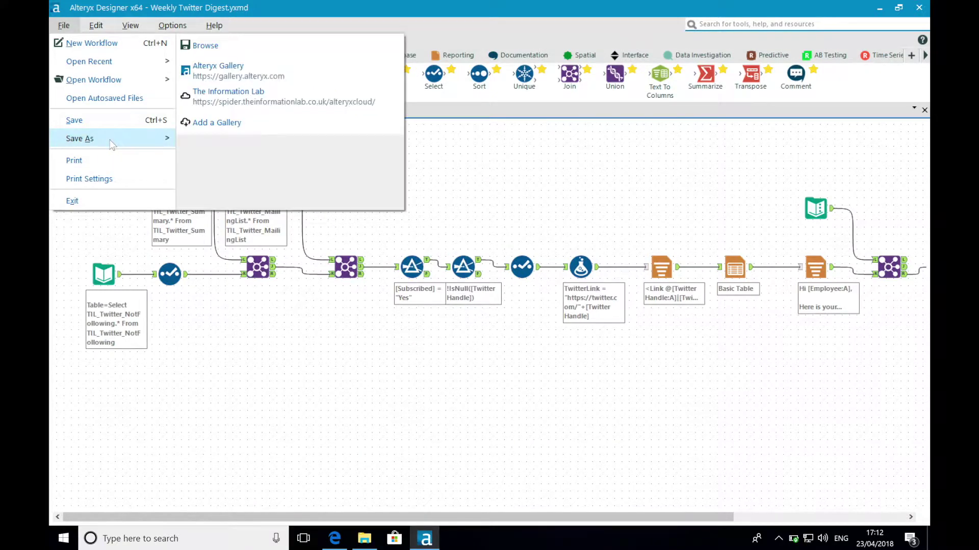
pyautogui.click(282, 102)
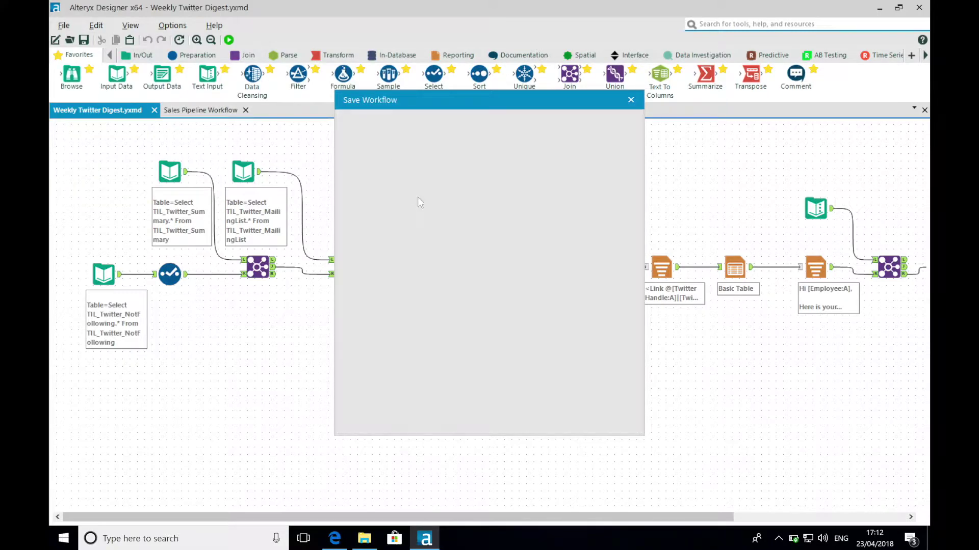
pyautogui.click(543, 234)
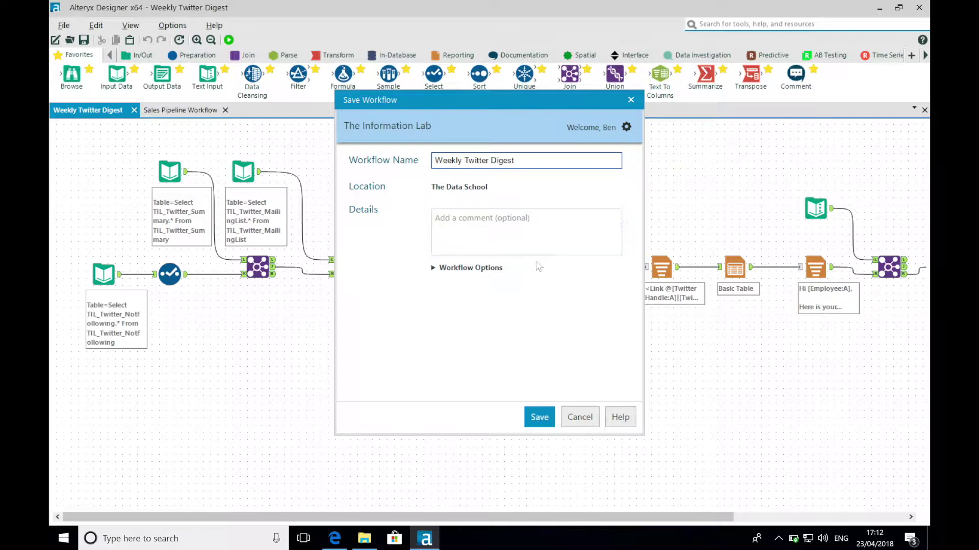
pyautogui.click(493, 268)
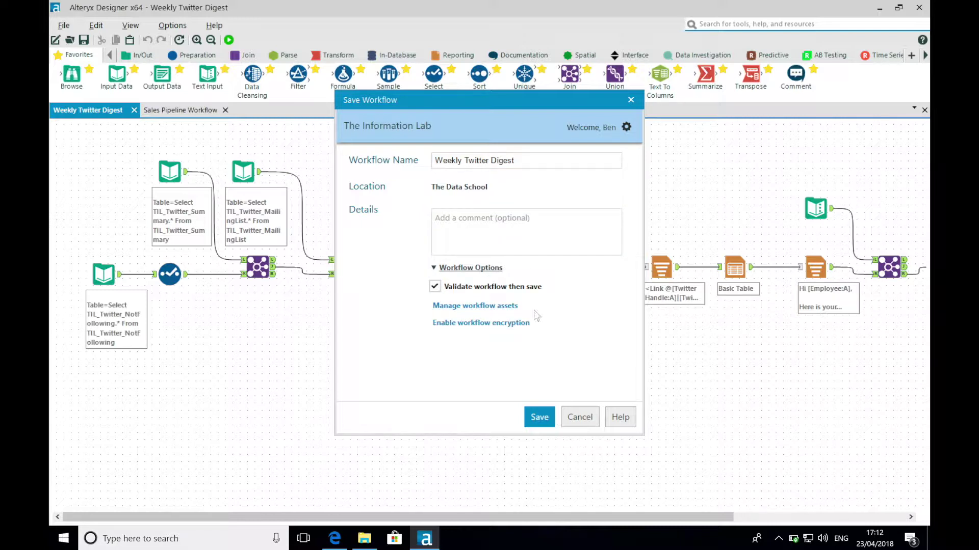
pyautogui.click(505, 306)
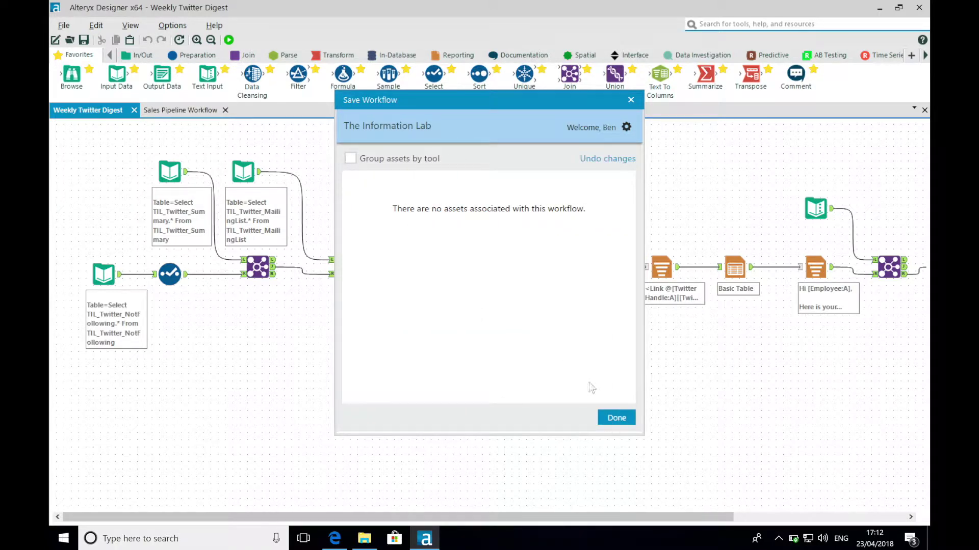
pyautogui.click(616, 419)
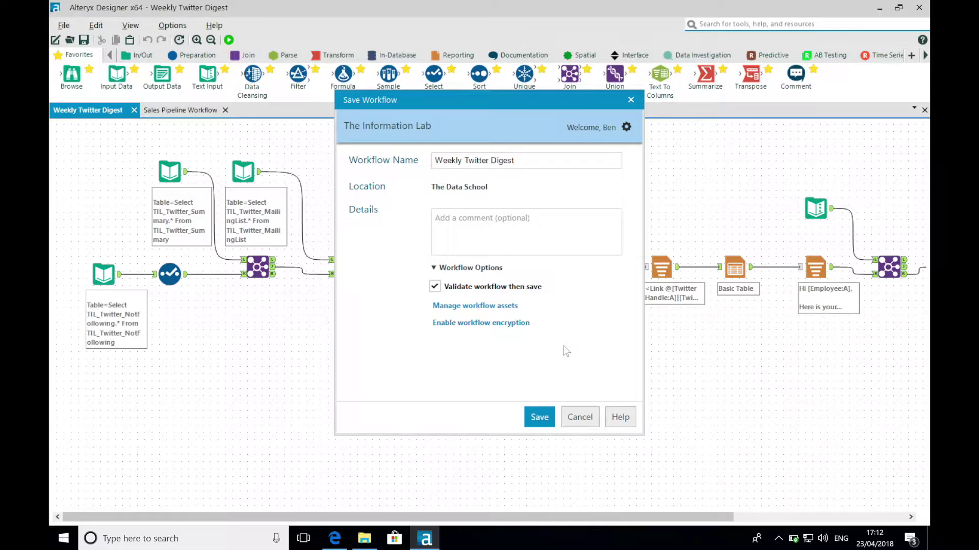
pyautogui.click(536, 416)
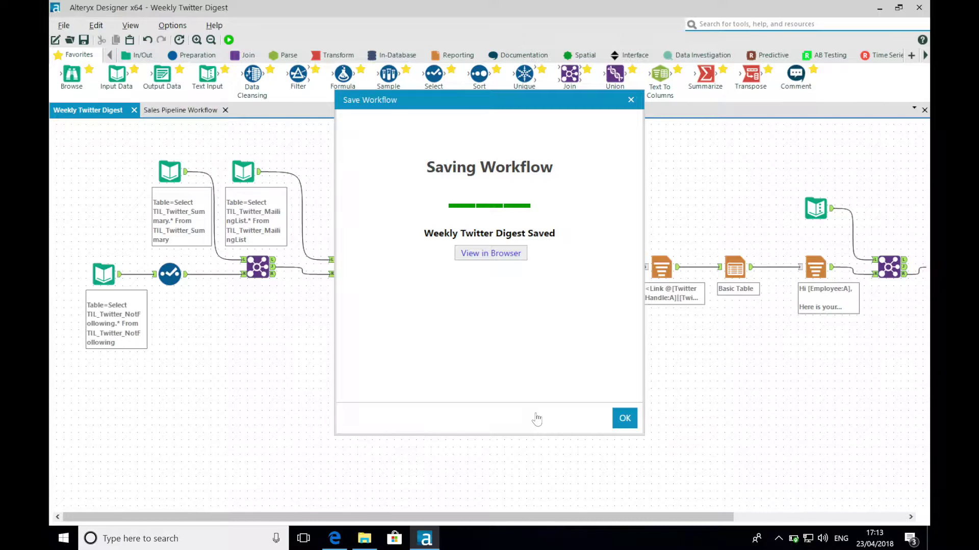
pyautogui.click(465, 259)
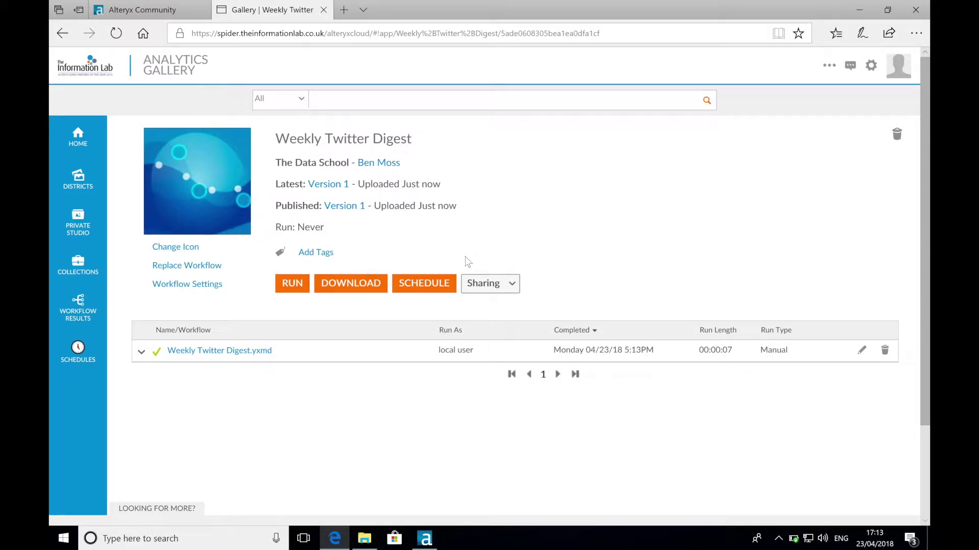
# Start a recurring schedule for Weekly Twitter Digest running weekly on Tuesdays.
pyautogui.click(427, 280)
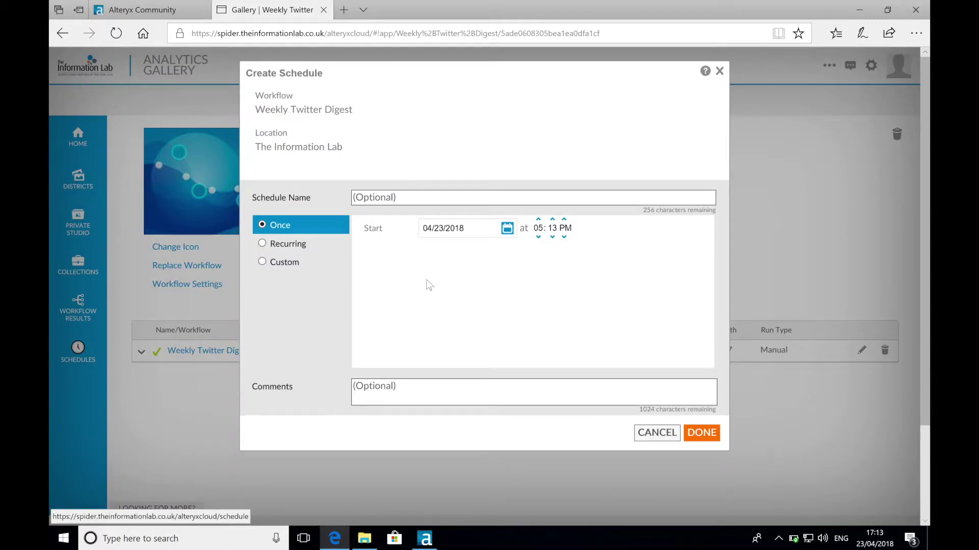
pyautogui.click(411, 197)
pyautogui.click(301, 245)
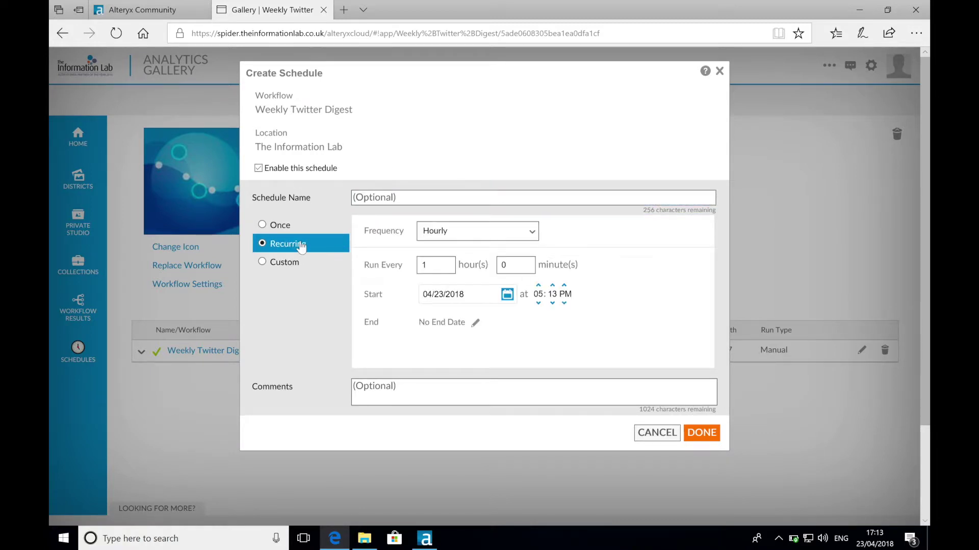
pyautogui.click(439, 237)
pyautogui.click(439, 252)
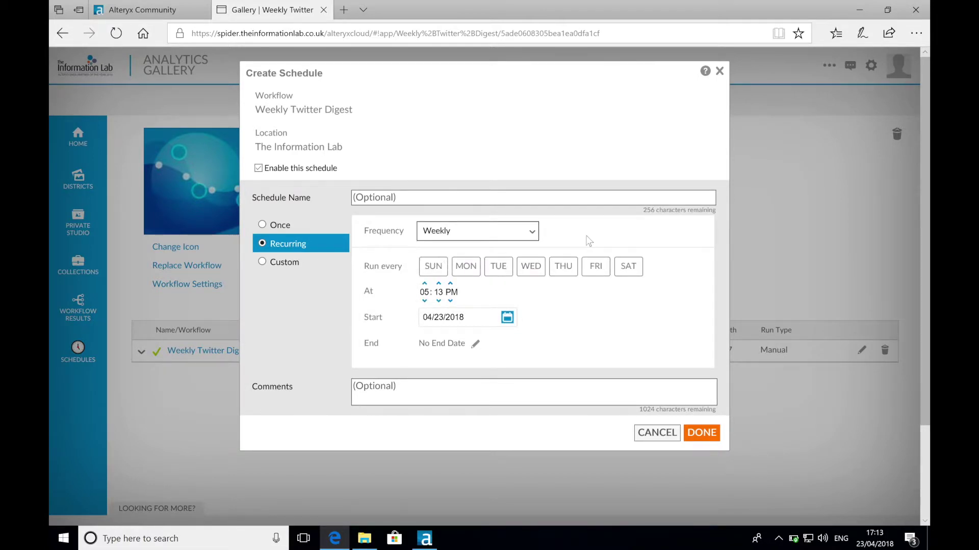
pyautogui.click(504, 273)
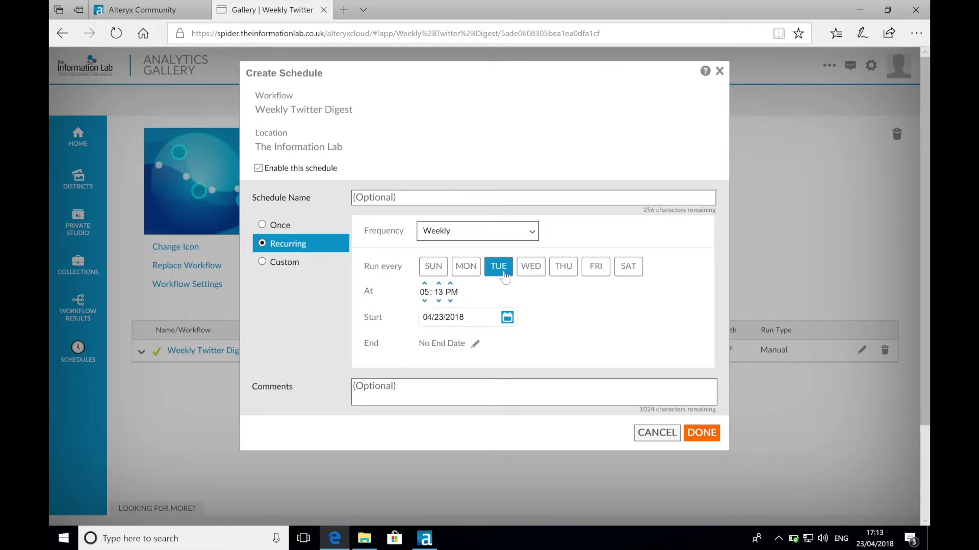
# Set the run time to 09:50 PM, create the schedule and dismiss the confirmation.
pyautogui.click(426, 294)
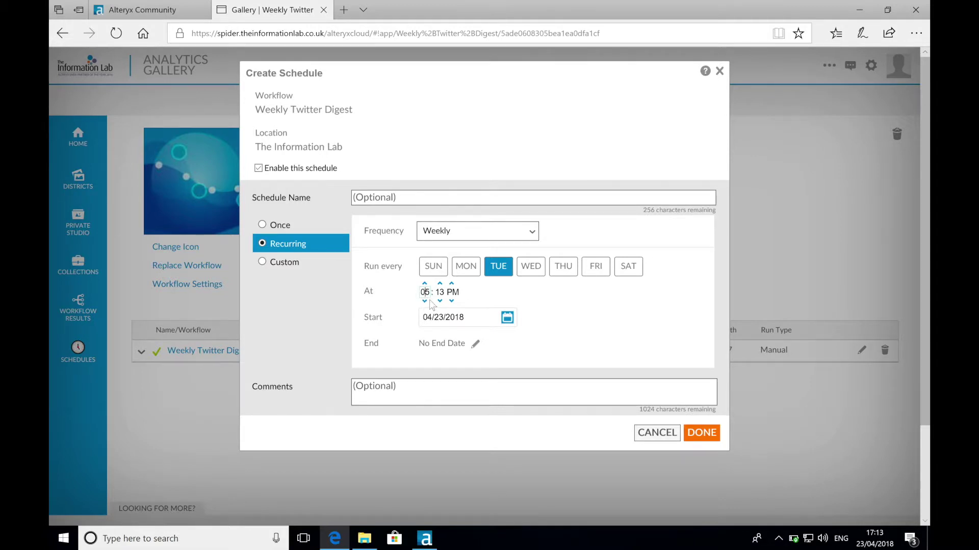
pyautogui.press('BackSpace')
pyautogui.write('9')
pyautogui.click(442, 292)
pyautogui.press('BackSpace')
pyautogui.press('BackSpace')
pyautogui.write('50')
pyautogui.click(701, 433)
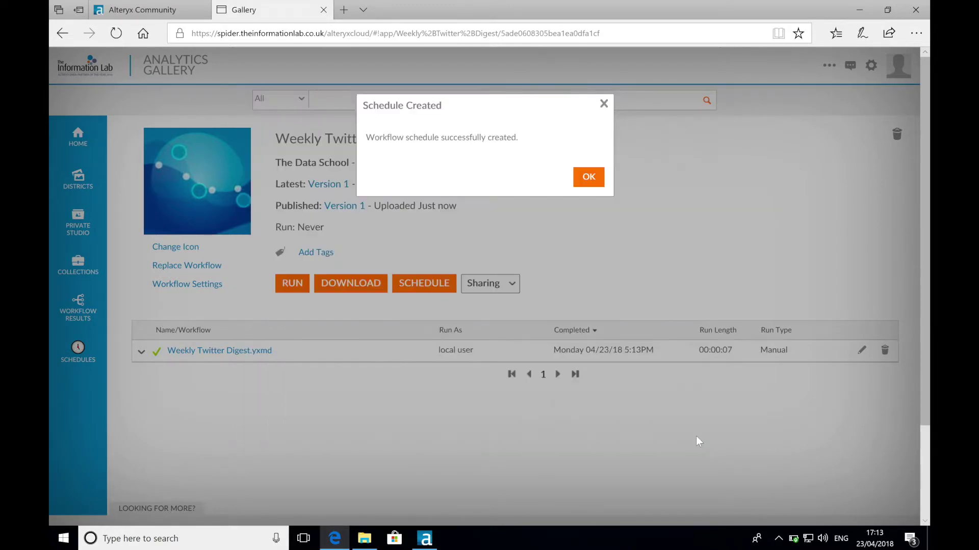
pyautogui.click(582, 181)
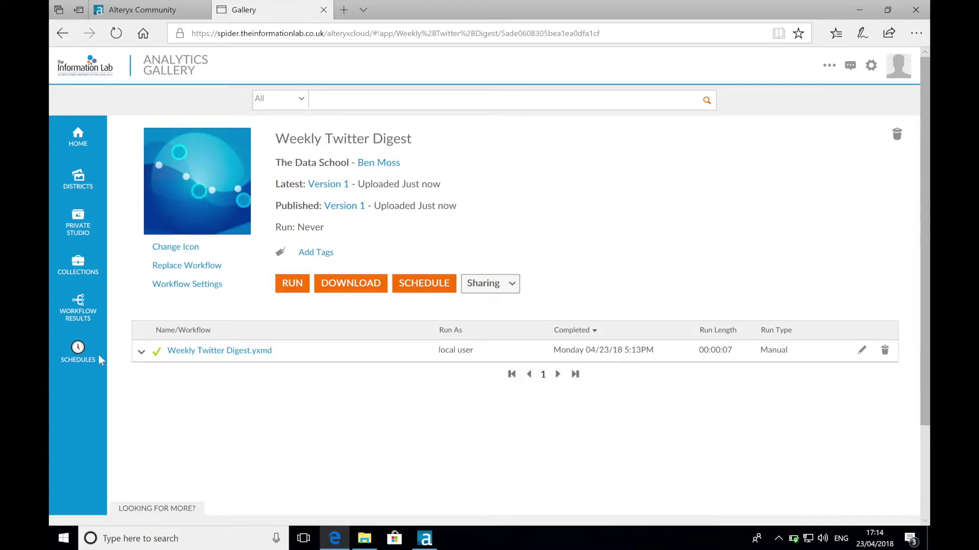
# View the Schedules list, then open the TwitterNetworkRefresh workflow page.
pyautogui.click(81, 357)
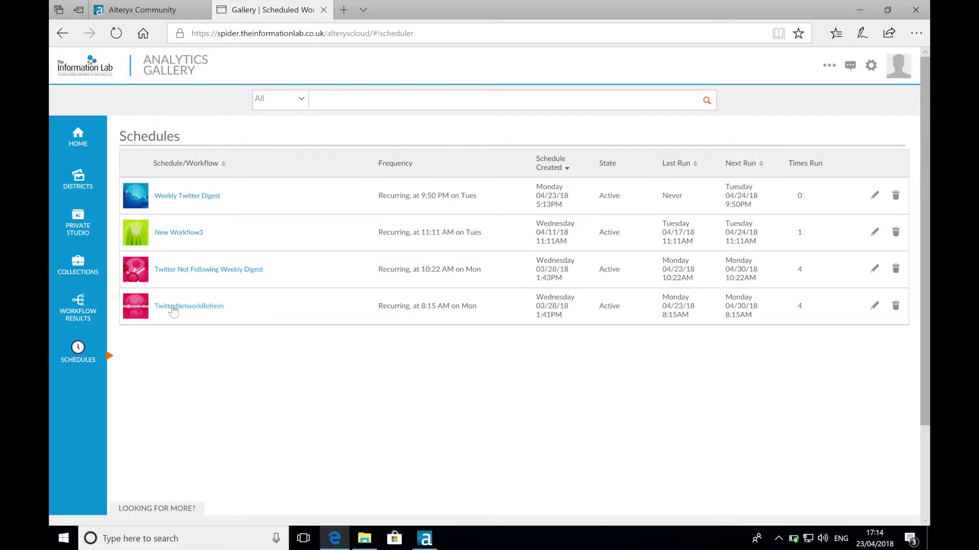
pyautogui.click(172, 306)
# Review the latest TwitterNetworkRefresh run's message log, collapse it, and close the gallery tab.
pyautogui.scroll(-2, 204, 402)
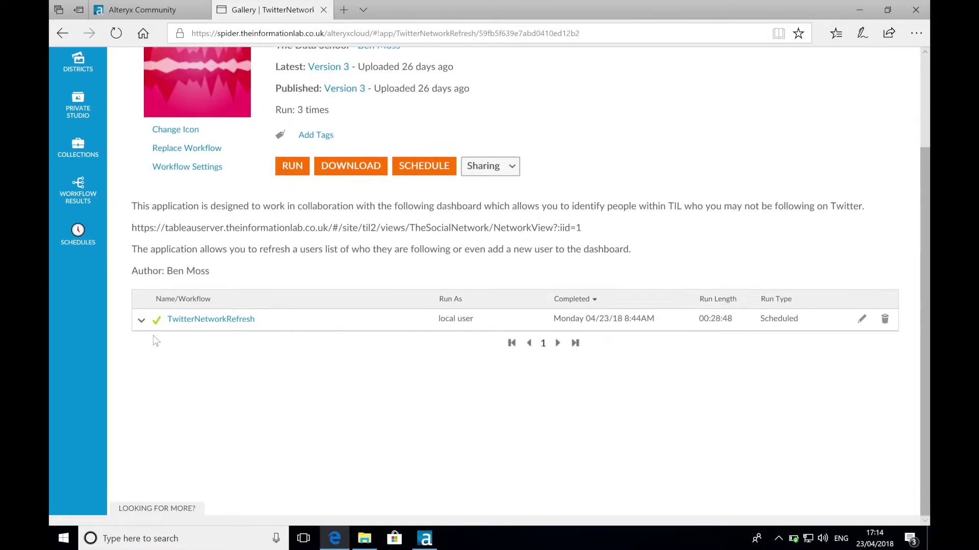
pyautogui.click(142, 321)
pyautogui.scroll(-5, 177, 370)
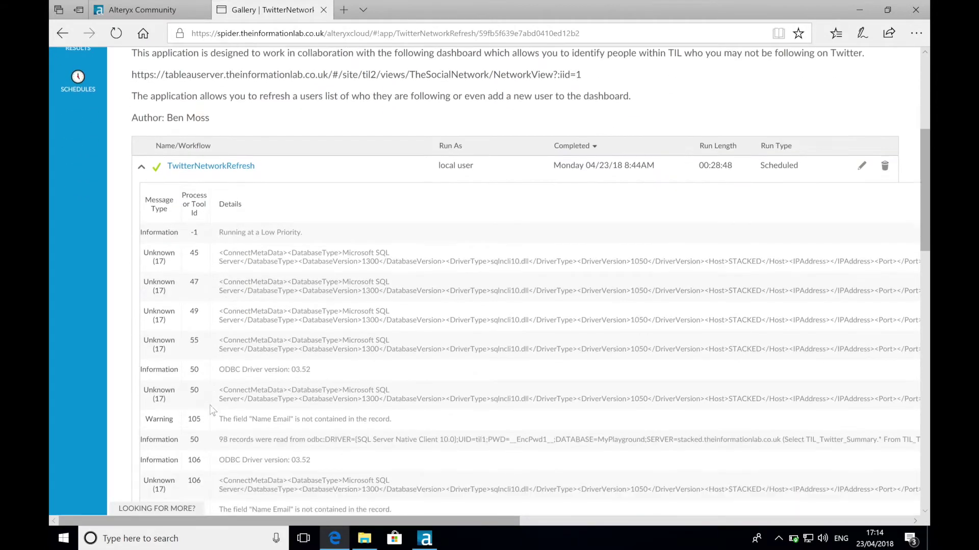
pyautogui.scroll(3, 209, 301)
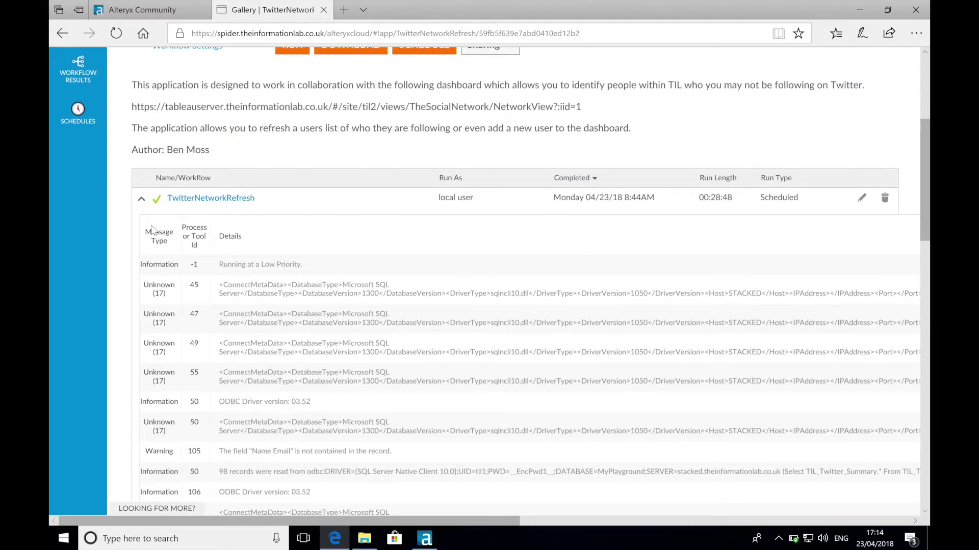
pyautogui.click(142, 200)
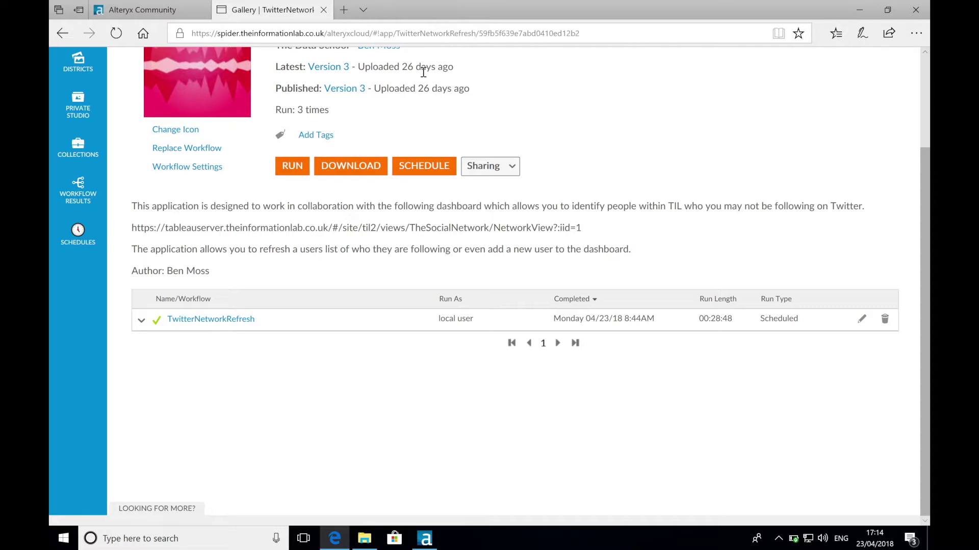
pyautogui.click(323, 10)
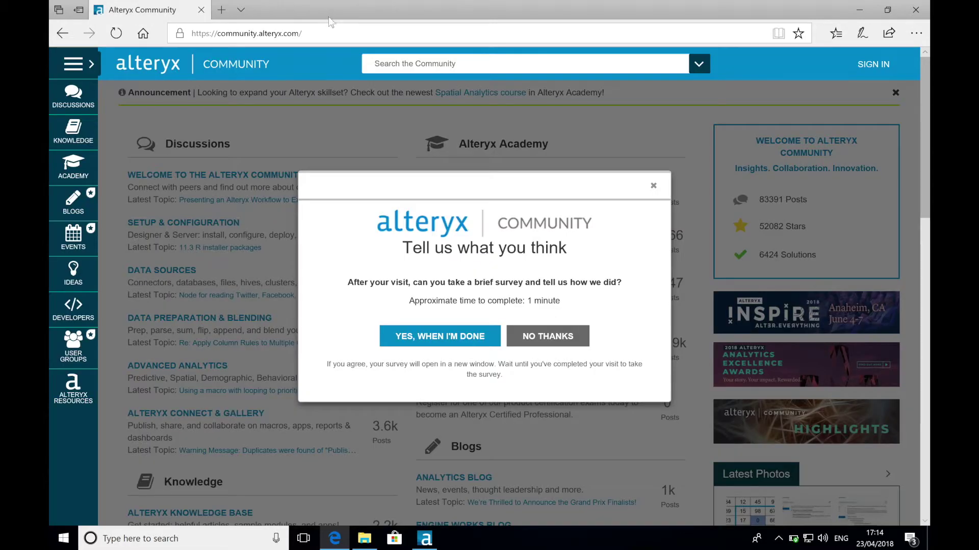
# Dismiss the survey, open the Alteryx Knowledge Base, then go to the Weekly Challenge board.
pyautogui.click(653, 186)
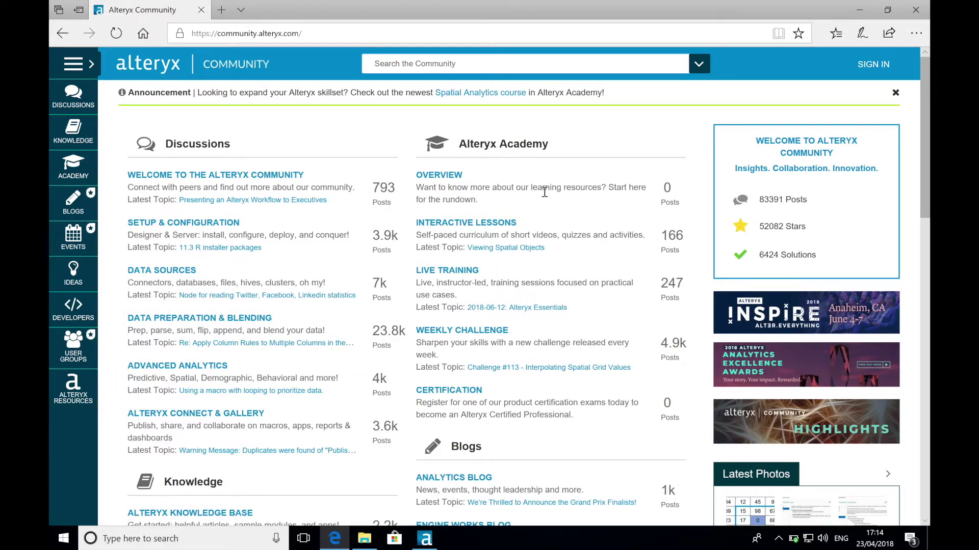
pyautogui.moveTo(84, 140)
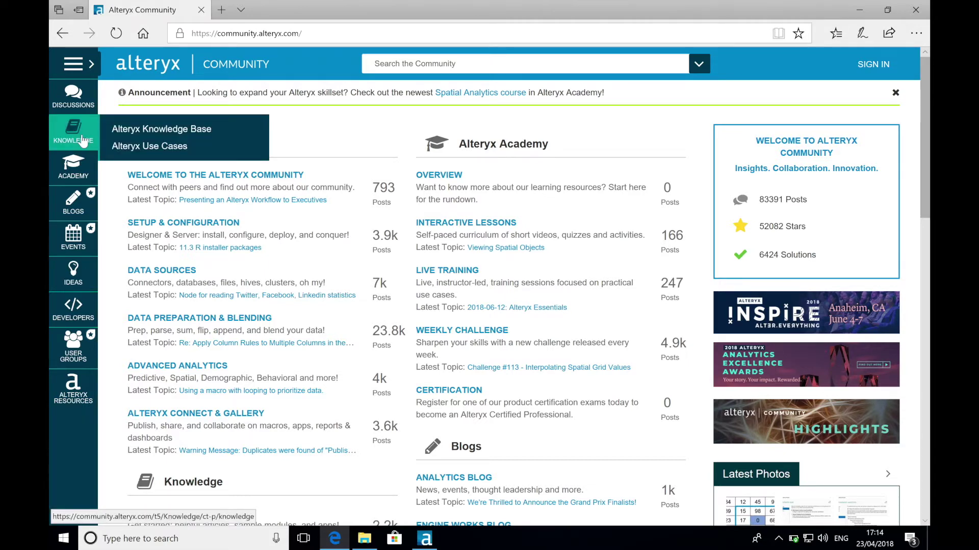
pyautogui.click(170, 133)
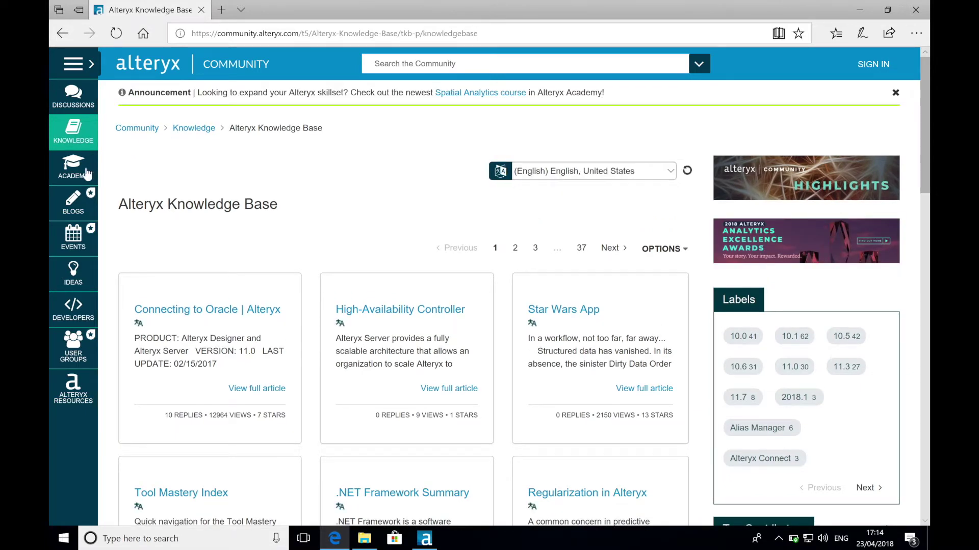
pyautogui.moveTo(79, 175)
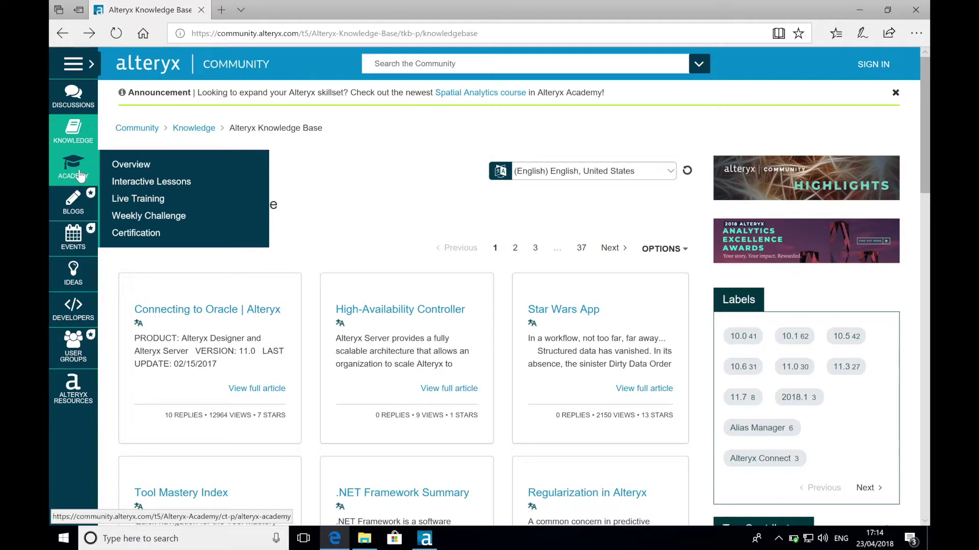
pyautogui.click(125, 217)
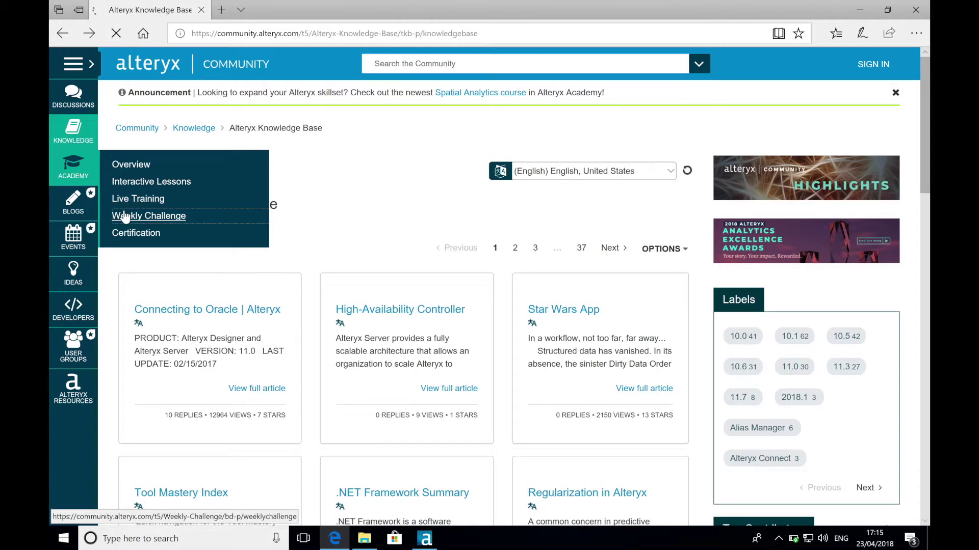